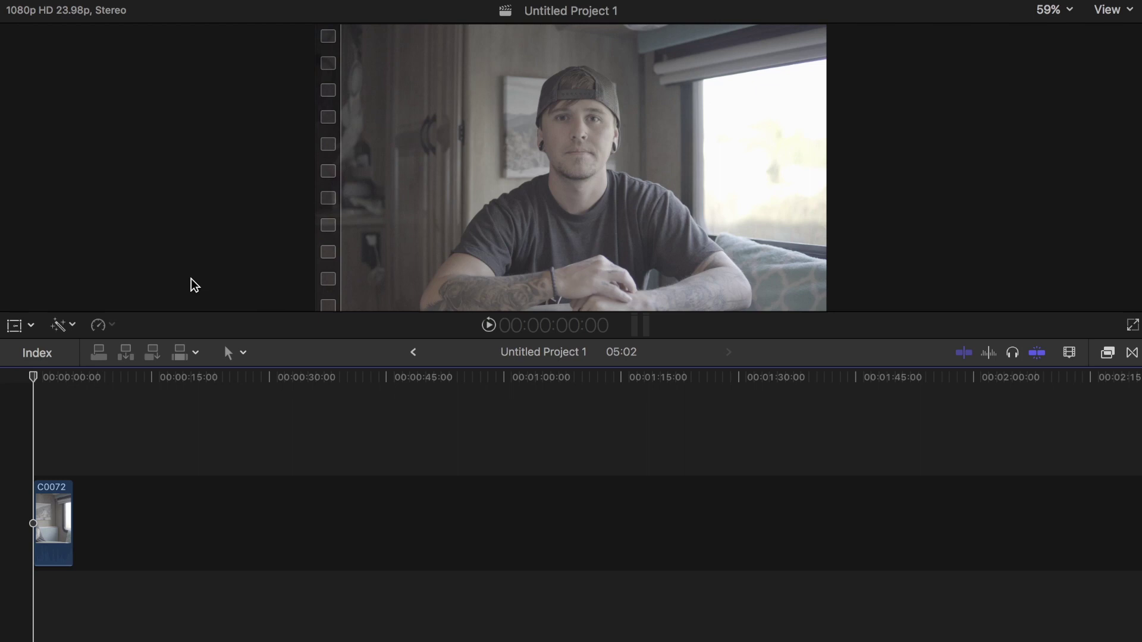
# Step: Show the luma waveform scope and the Color inspector's Exposure controls
pyautogui.press('super+7')
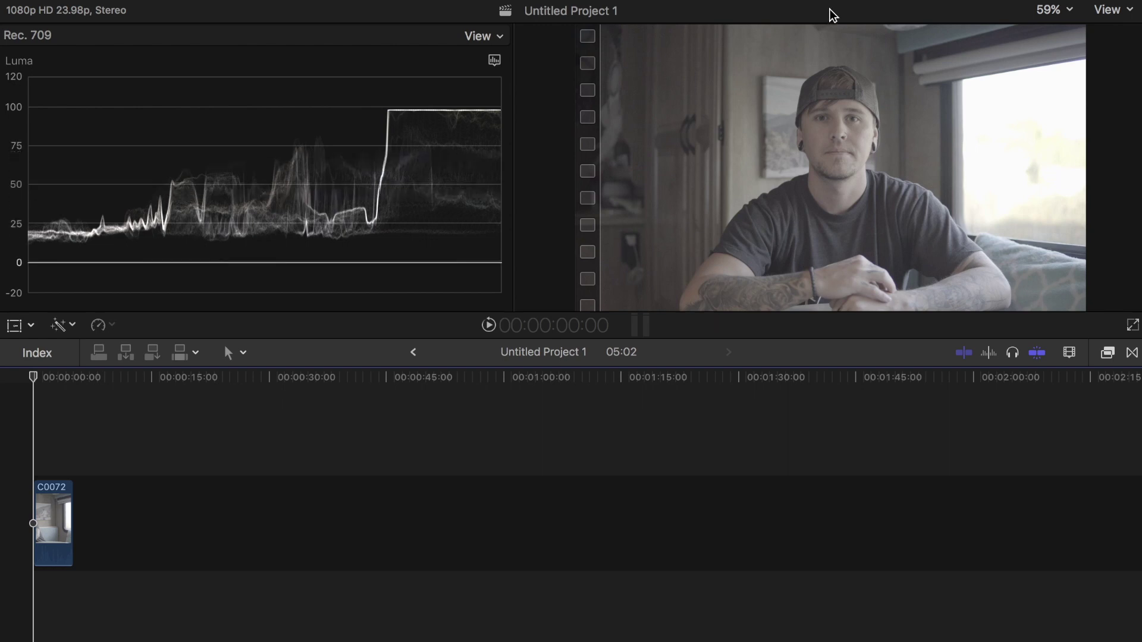
pyautogui.press('super+4')
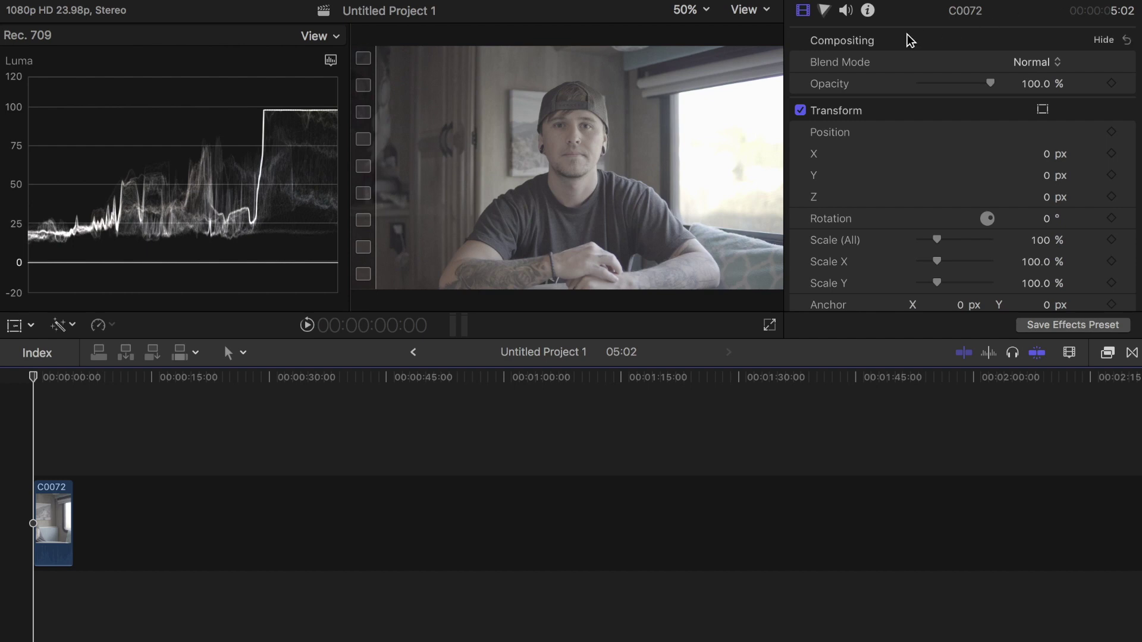
pyautogui.click(825, 12)
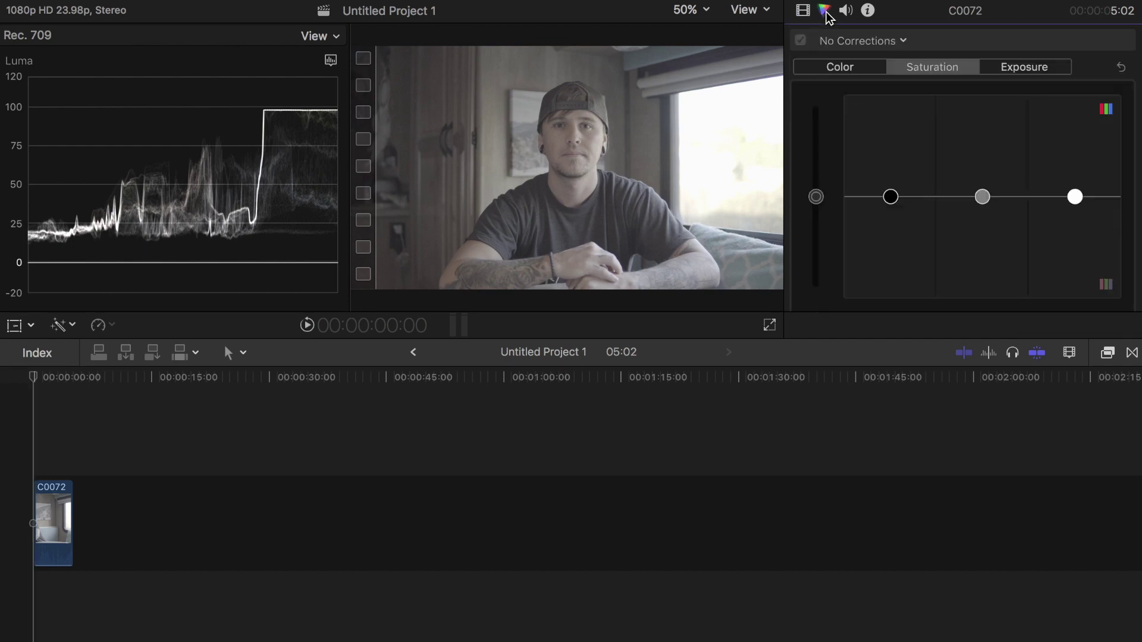
pyautogui.click(1040, 71)
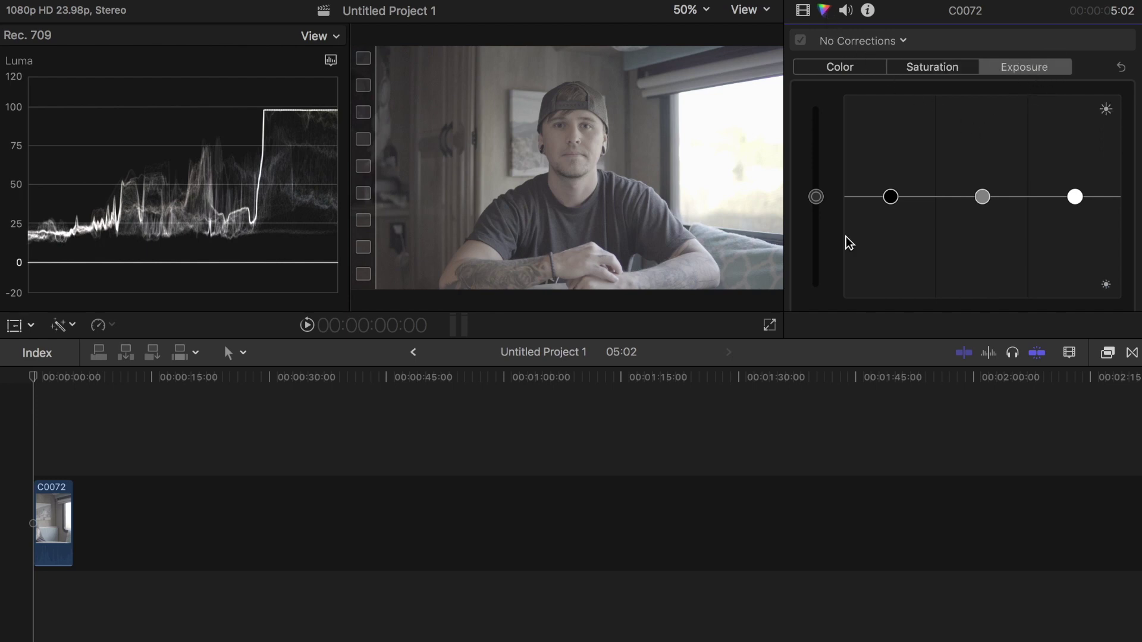
# Step: Lower the shadows, set a 95 waveform reference line, and slightly darken the midtones
pyautogui.click(891, 200)
pyautogui.moveTo(892, 205); pyautogui.dragTo(893, 224)
pyautogui.moveTo(240, 97); pyautogui.dragTo(285, 111)
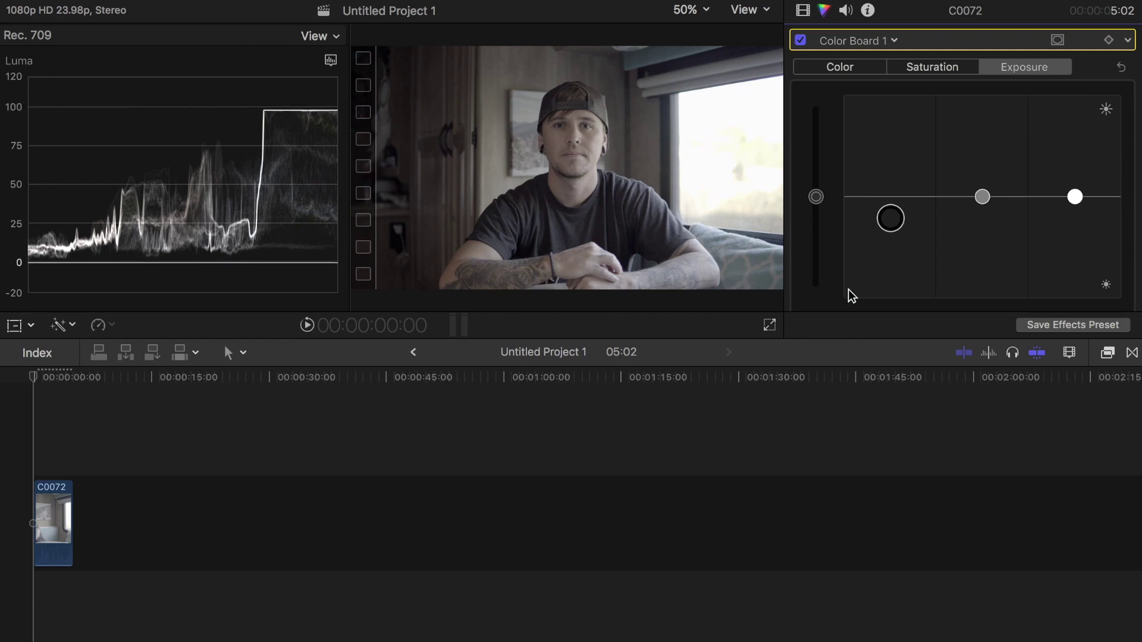
pyautogui.click(983, 198)
pyautogui.moveTo(983, 200); pyautogui.dragTo(982, 209)
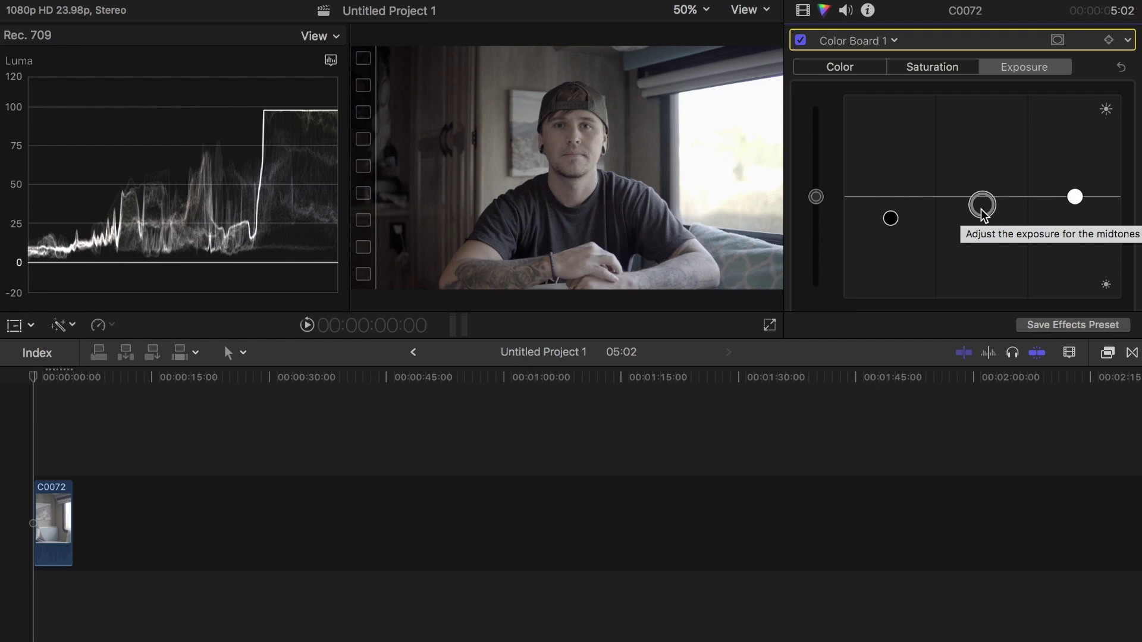
pyautogui.click(1109, 359)
# Step: Apply the Pixel Film Studios FCPX LUT Fresh effect to clip C0072
pyautogui.click(1108, 355)
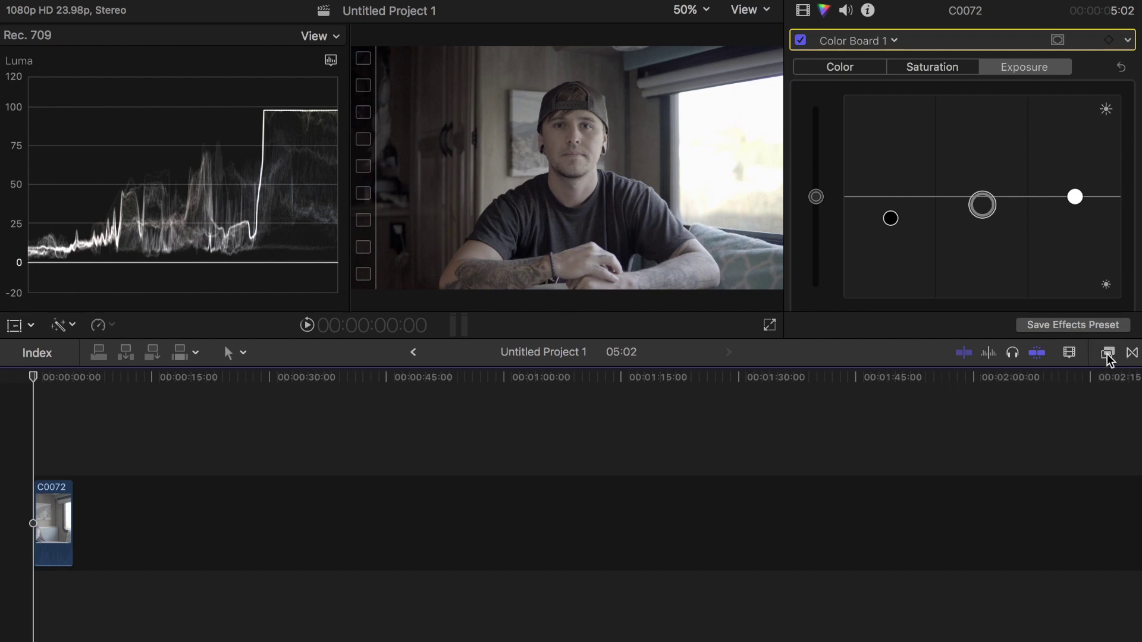
pyautogui.scroll(-5, 855, 473)
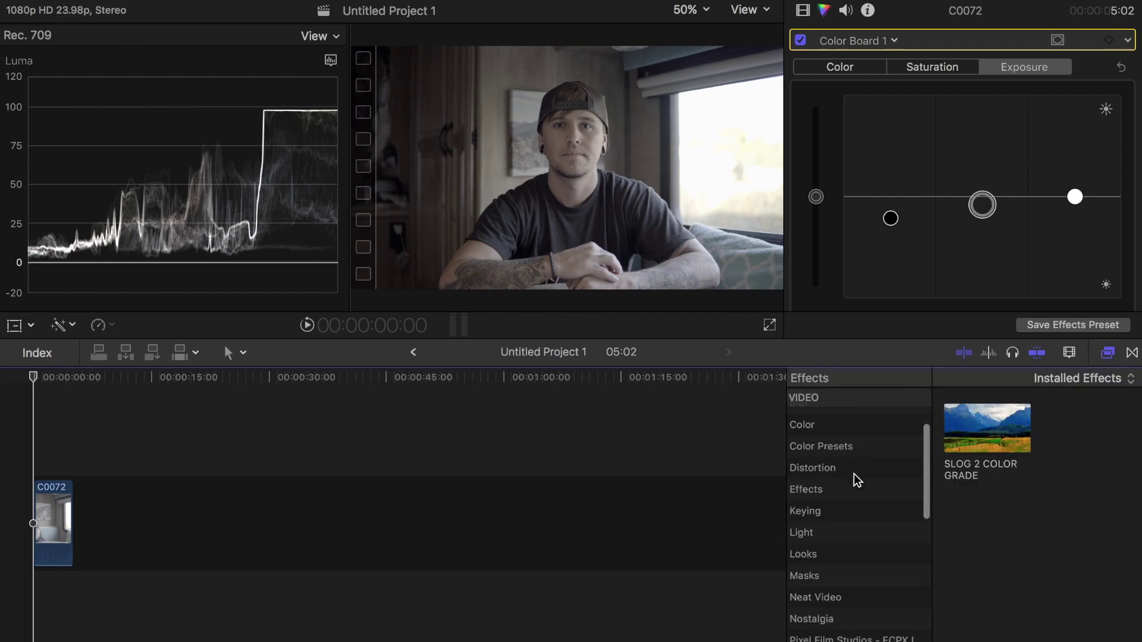
pyautogui.click(845, 567)
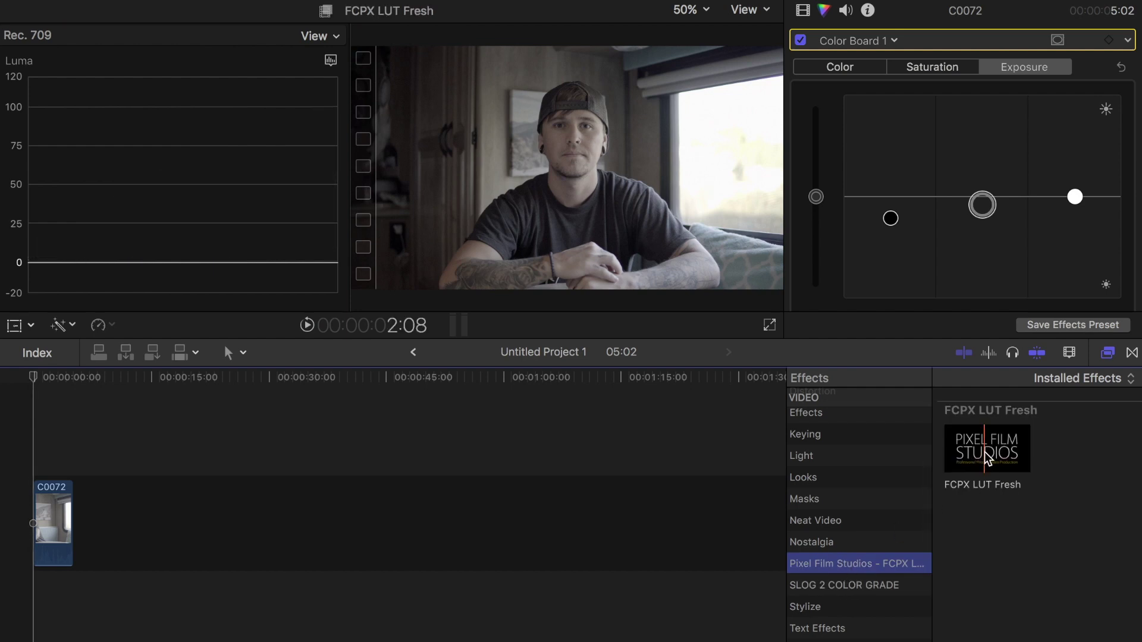
pyautogui.moveTo(984, 458); pyautogui.dragTo(52, 553)
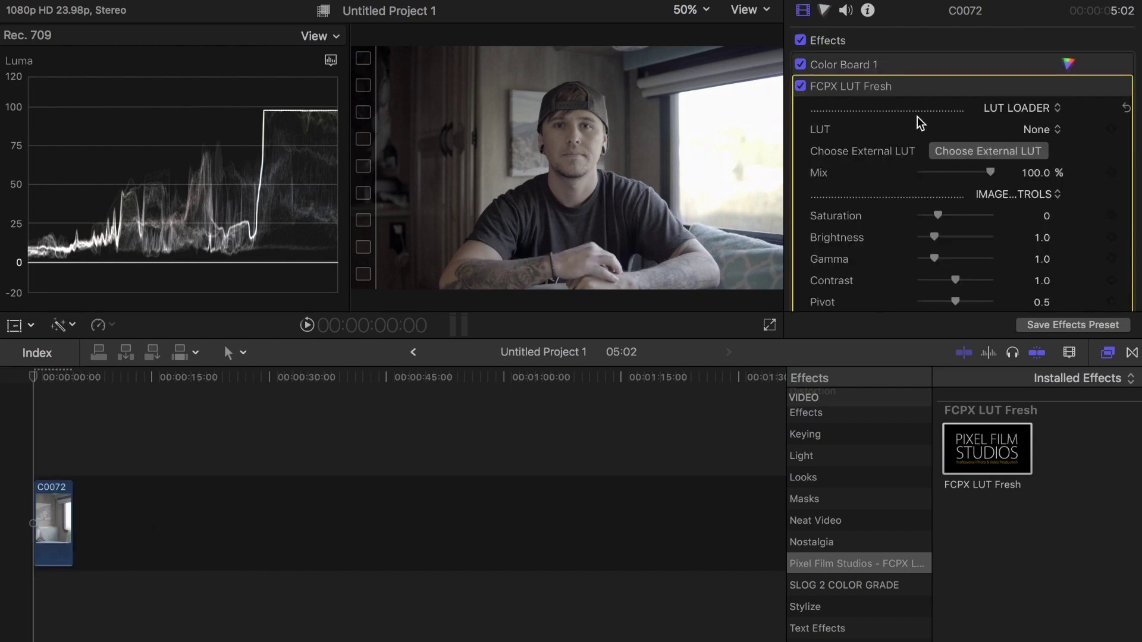
# Step: Choose the Rec709 > PFS Fresh Air.cube LUT and reduce its mix to 20.2%
pyautogui.click(1048, 133)
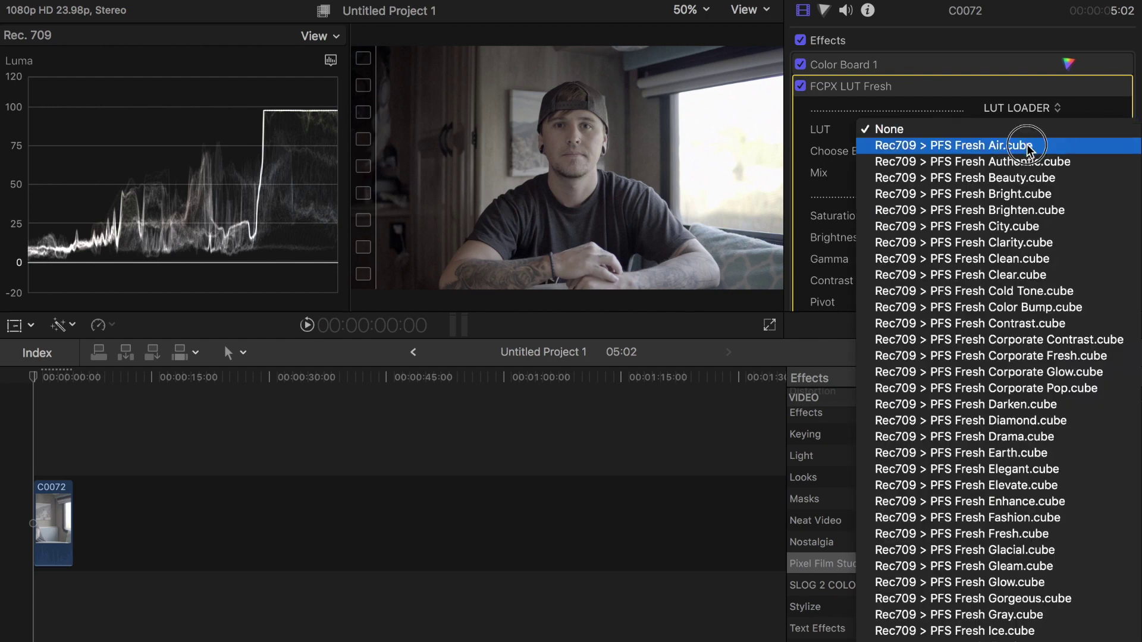
pyautogui.click(1029, 146)
pyautogui.moveTo(993, 173); pyautogui.dragTo(936, 172)
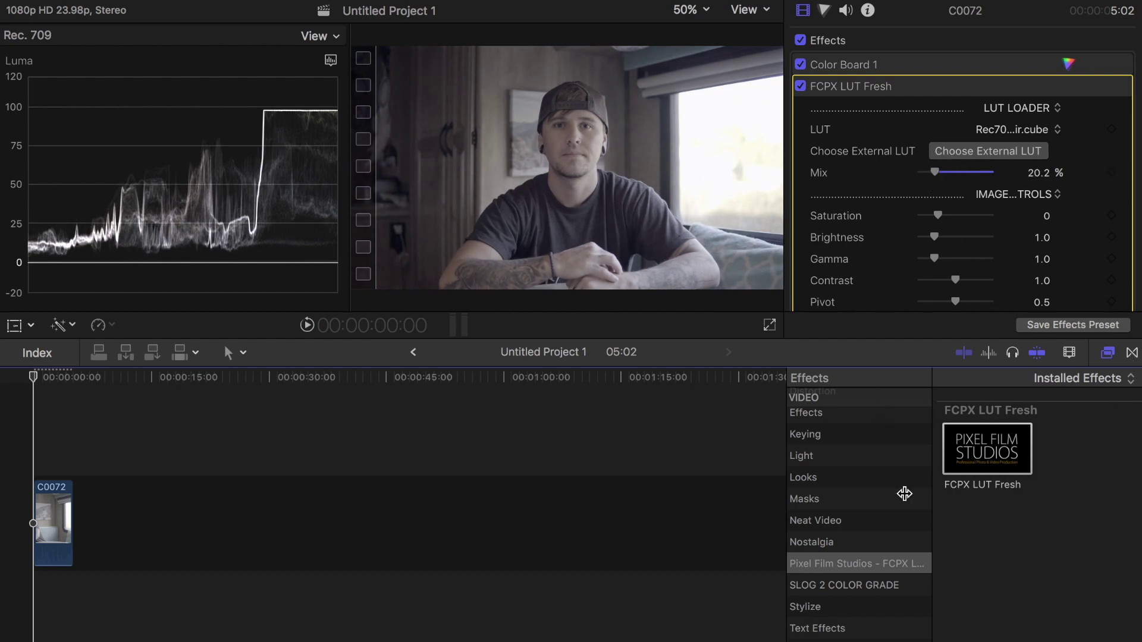
pyautogui.click(848, 586)
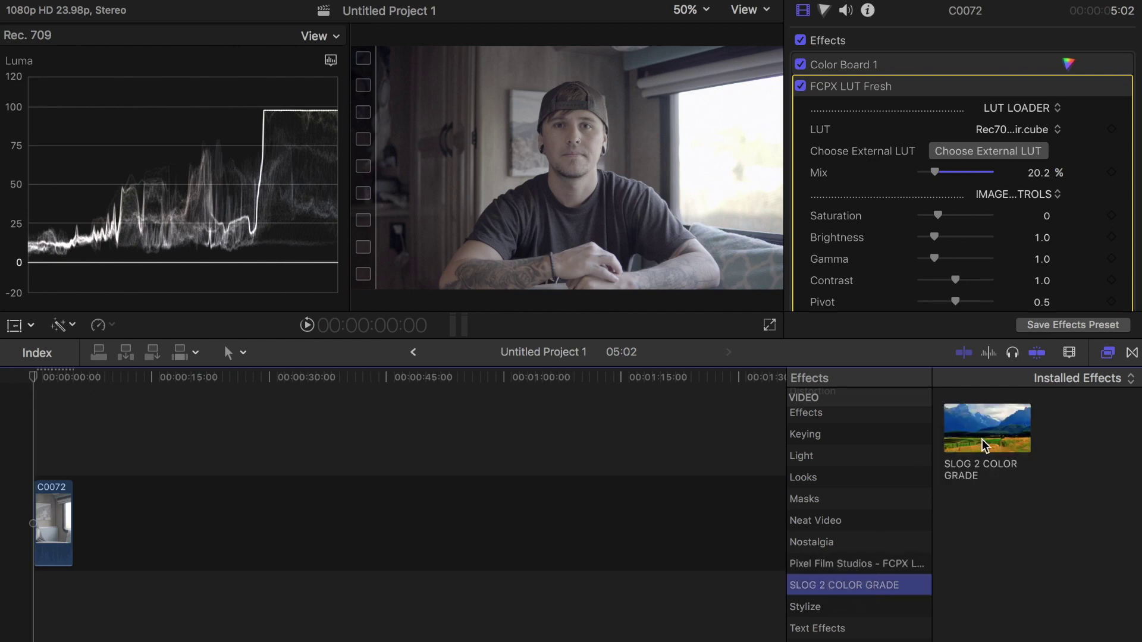
# Step: Drop the SLOG 2 COLOR GRADE preset on C0072 and show its Color Board 2 correction
pyautogui.moveTo(982, 440); pyautogui.dragTo(53, 520)
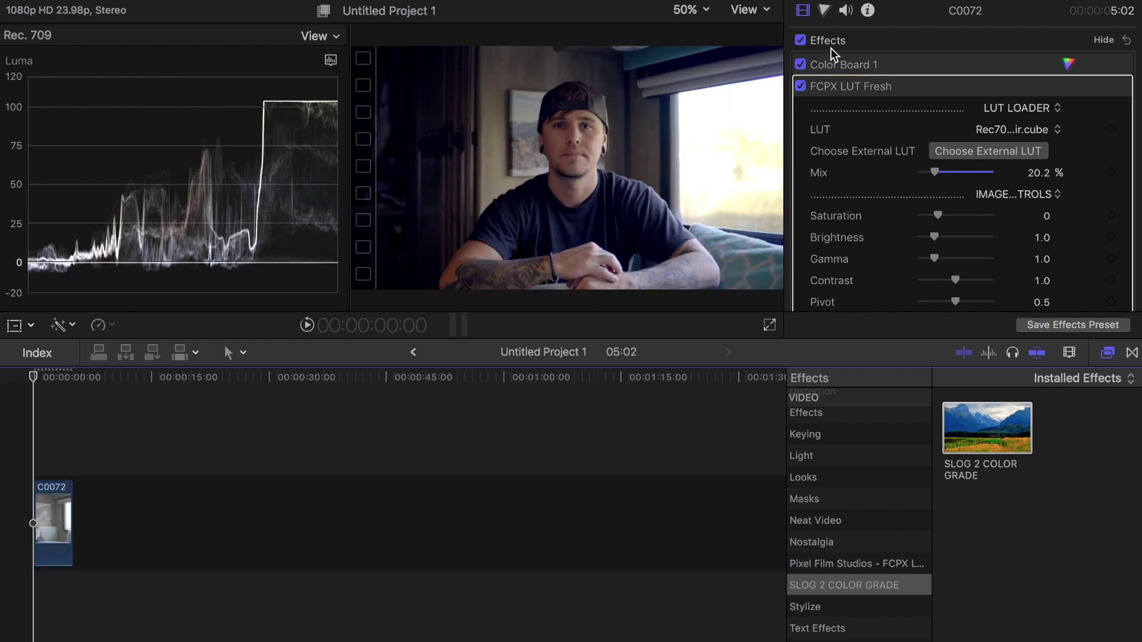
pyautogui.click(825, 10)
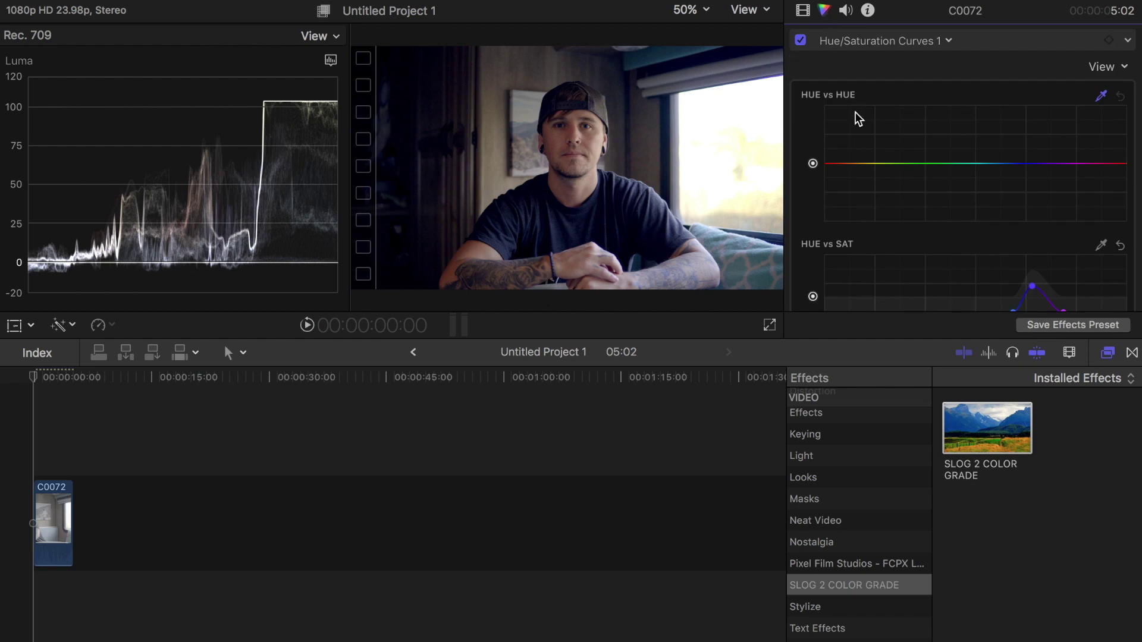
pyautogui.click(948, 40)
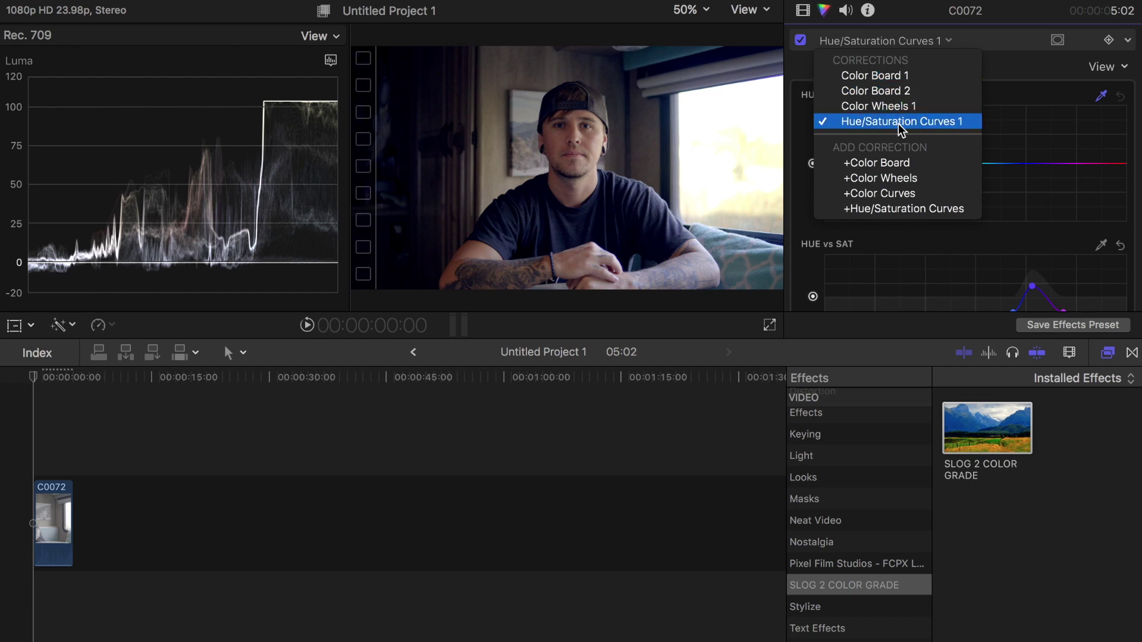
pyautogui.click(879, 91)
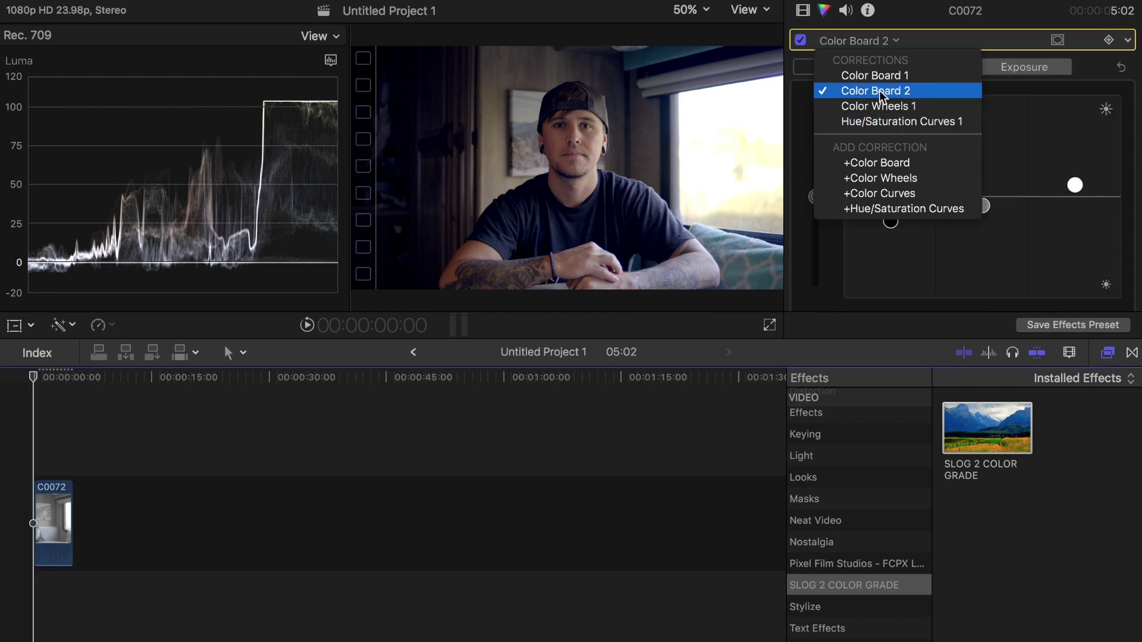
# Step: Boost the clip's overall saturation in Color Board 2
pyautogui.click(879, 91)
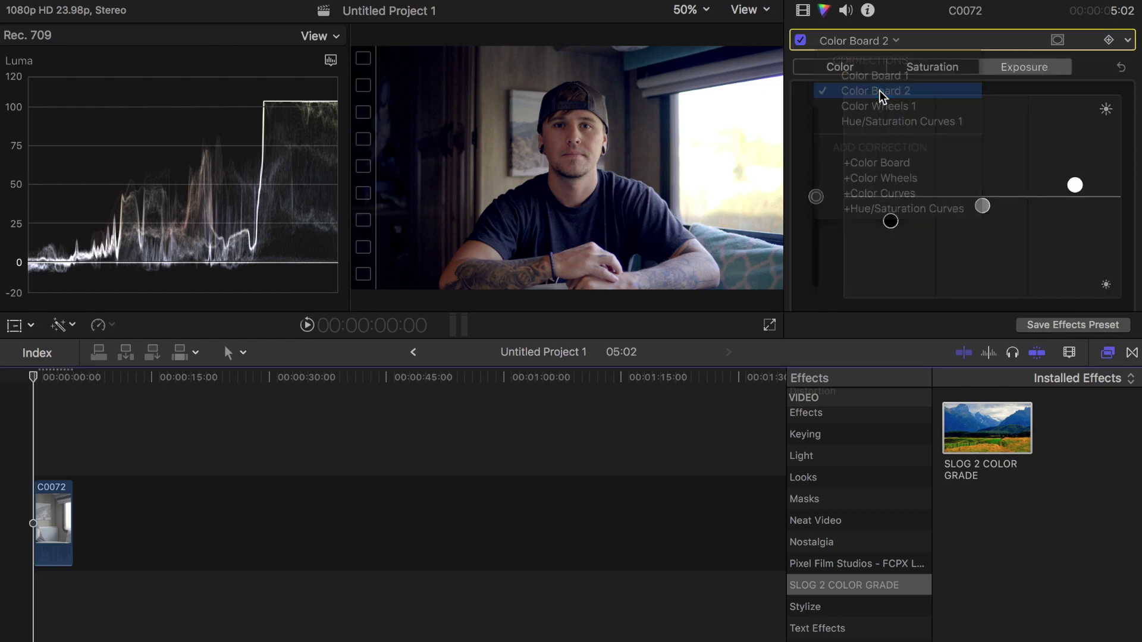
pyautogui.click(914, 69)
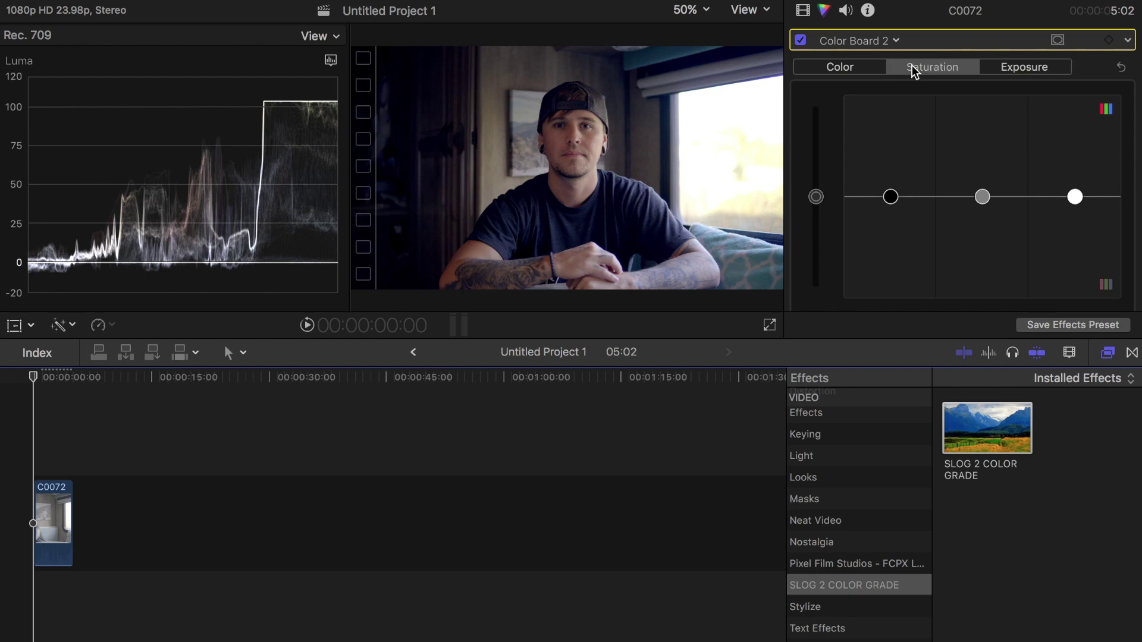
pyautogui.moveTo(817, 198); pyautogui.dragTo(820, 173)
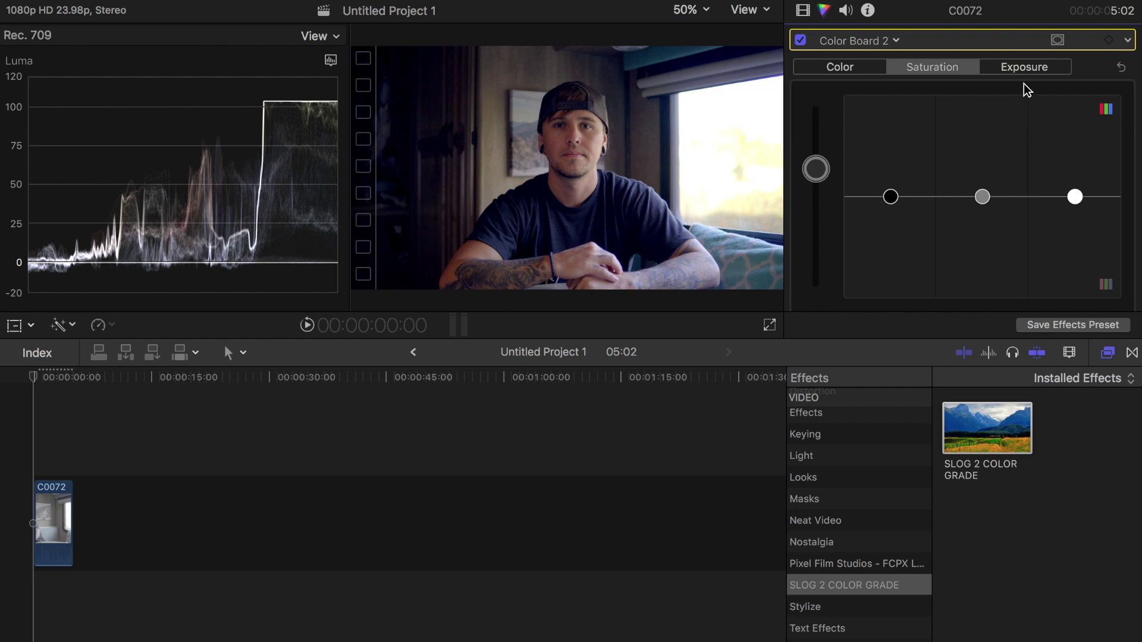
# Step: Lift the shadows, lower highlights and midtones slightly, then return the playhead to the clip start
pyautogui.click(1026, 68)
pyautogui.moveTo(894, 229); pyautogui.dragTo(894, 215)
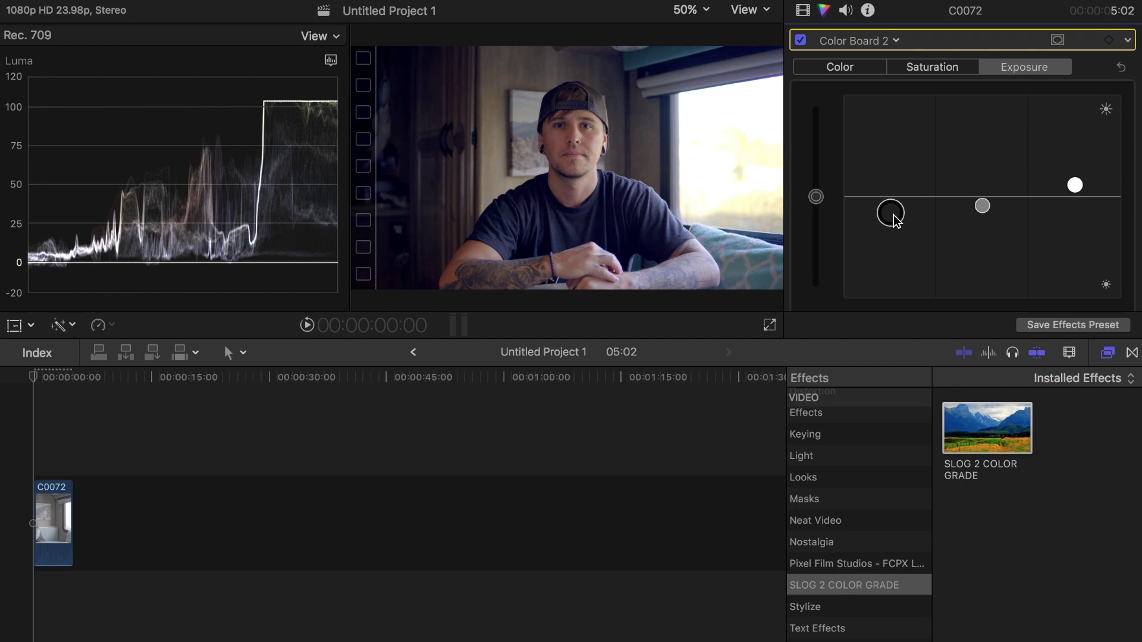
pyautogui.moveTo(1074, 186); pyautogui.dragTo(1074, 194)
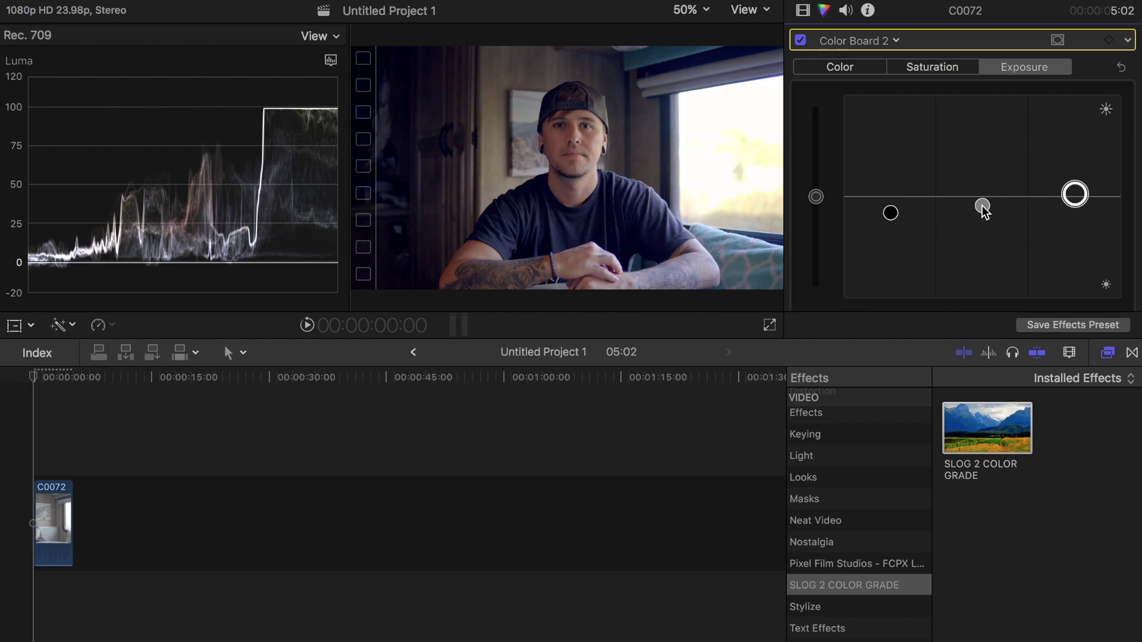
pyautogui.moveTo(984, 209); pyautogui.dragTo(982, 214)
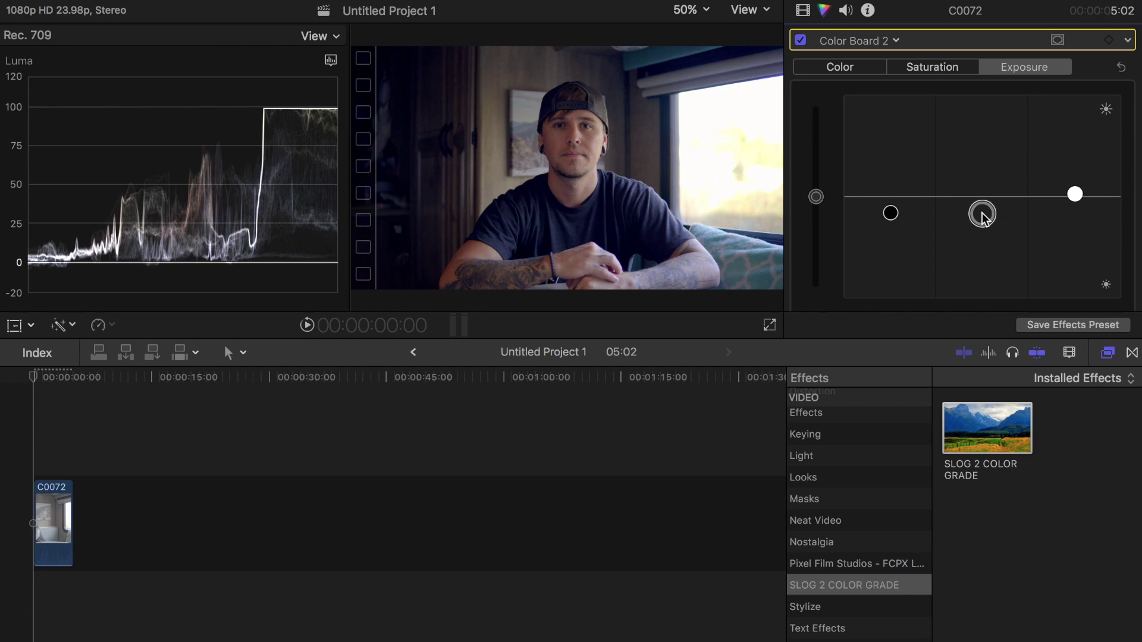
pyautogui.click(31, 375)
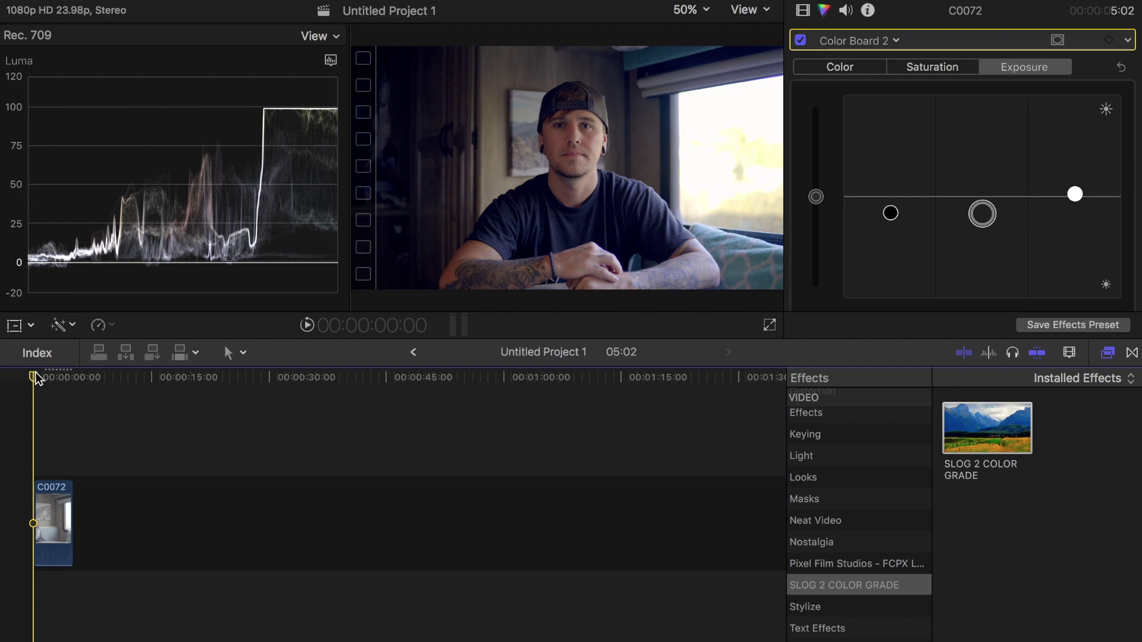
# Step: List C0072's four corrections: Color Board 1 and 2, Color Wheels 1, Hue/Saturation Curves 1
pyautogui.click(895, 42)
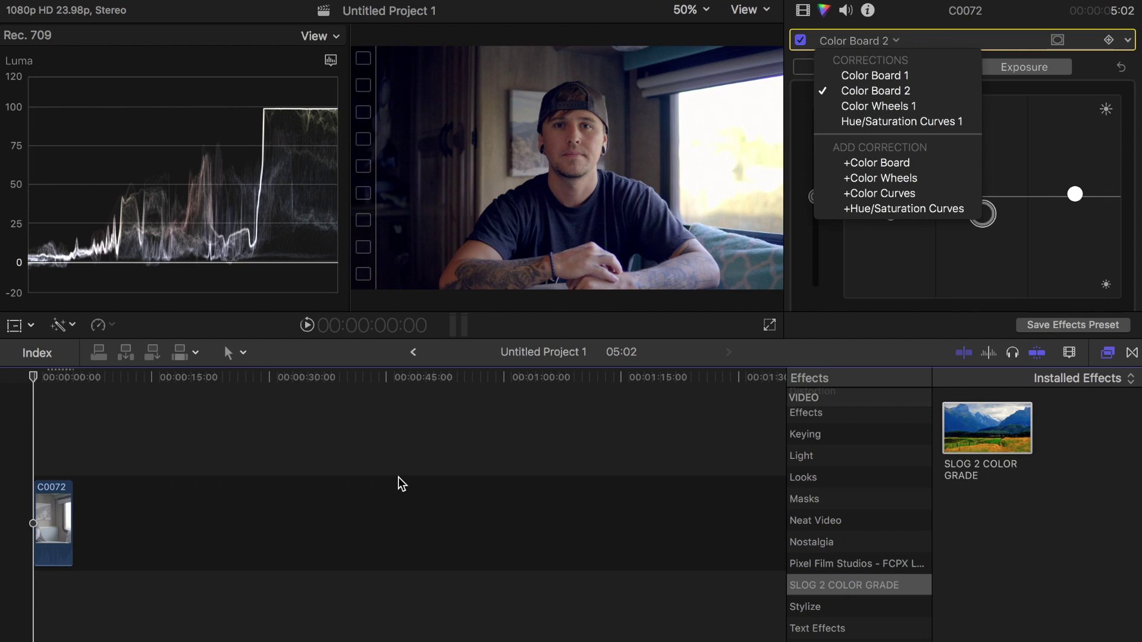
# Step: Show Hue/Saturation Curves 1 and select the peak point of its HUE vs SAT curve
pyautogui.click(879, 124)
pyautogui.scroll(-5, 931, 182)
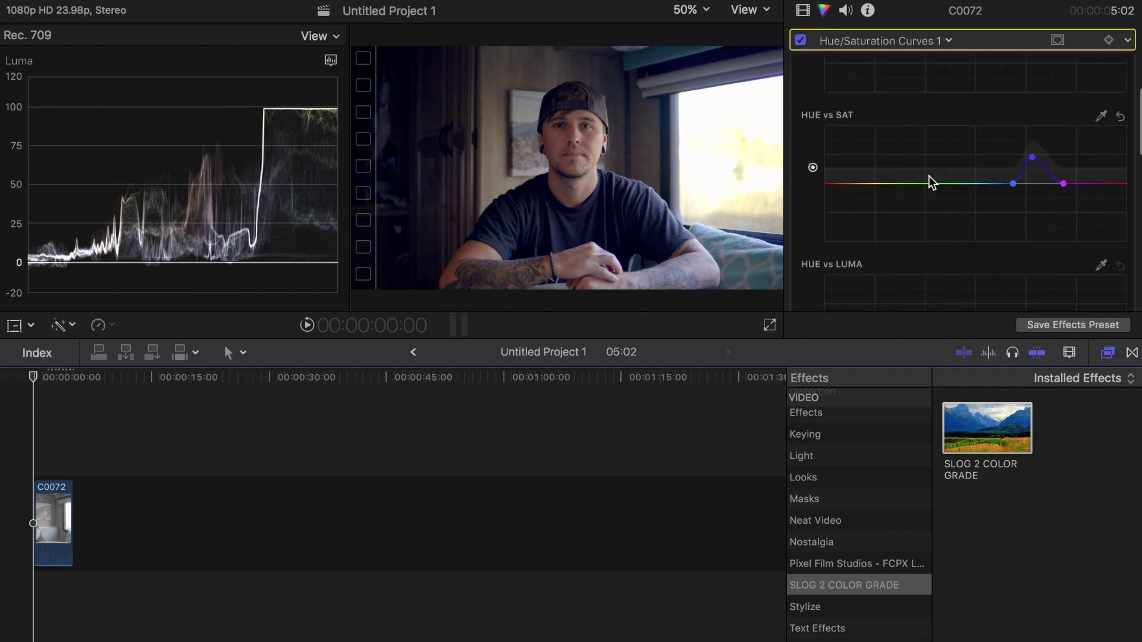
pyautogui.scroll(-10, 930, 176)
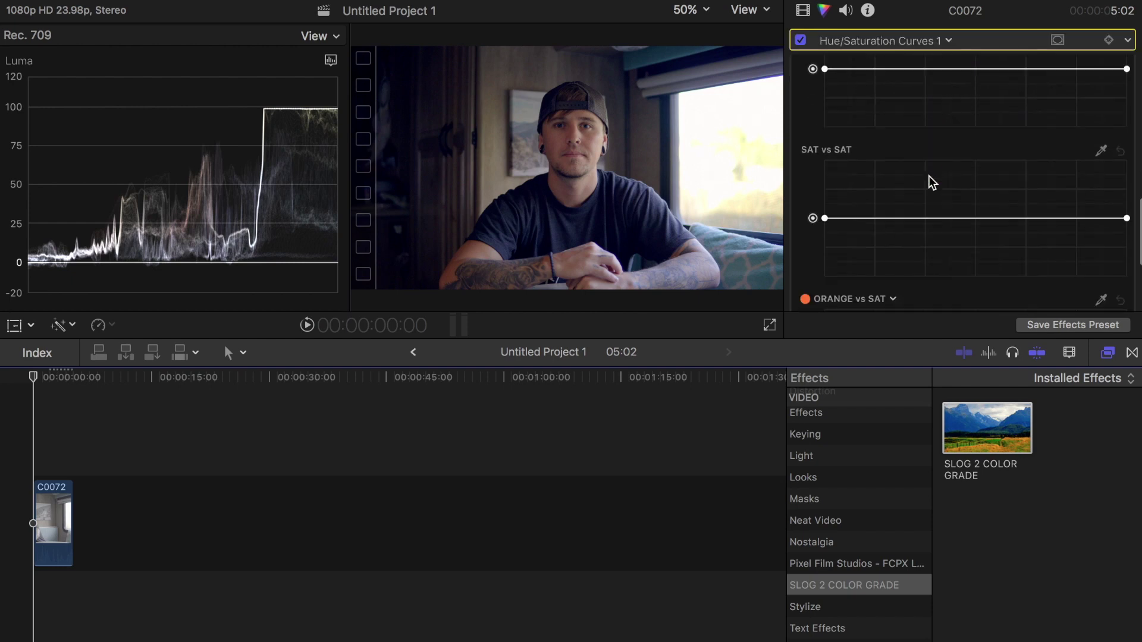
pyautogui.scroll(-3, 929, 176)
pyautogui.scroll(8, 929, 176)
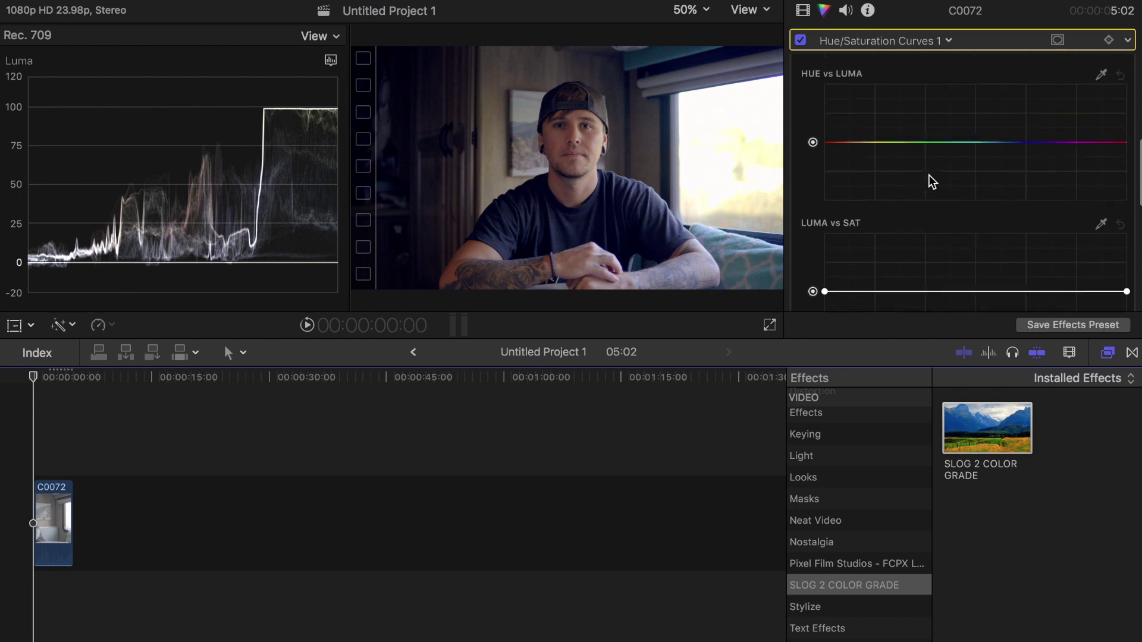
pyautogui.scroll(4, 929, 176)
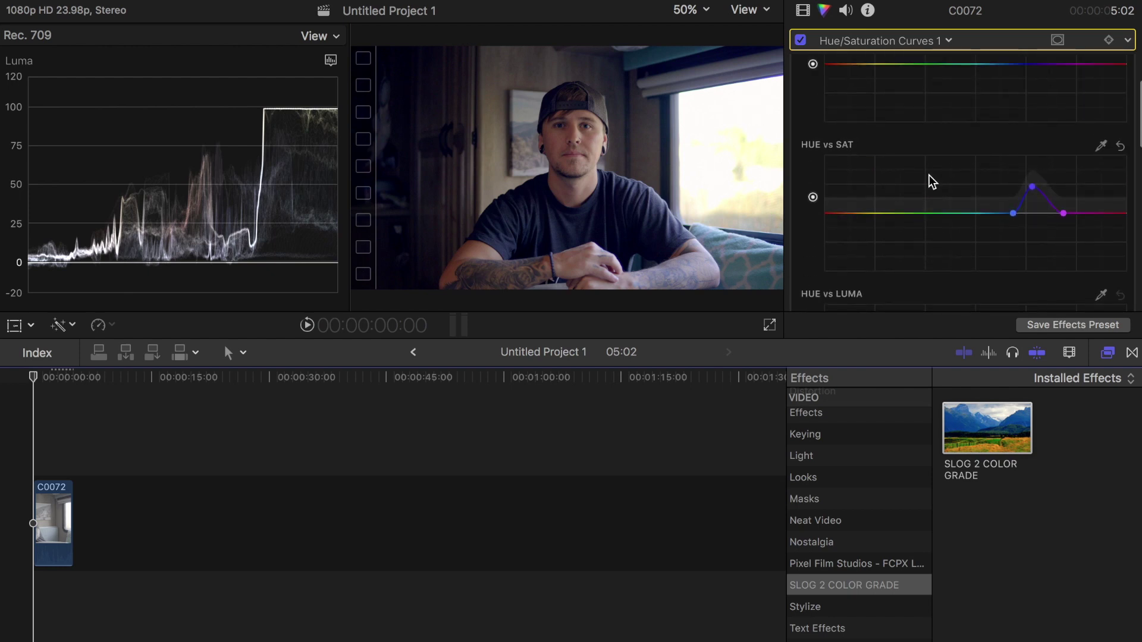
pyautogui.click(1030, 184)
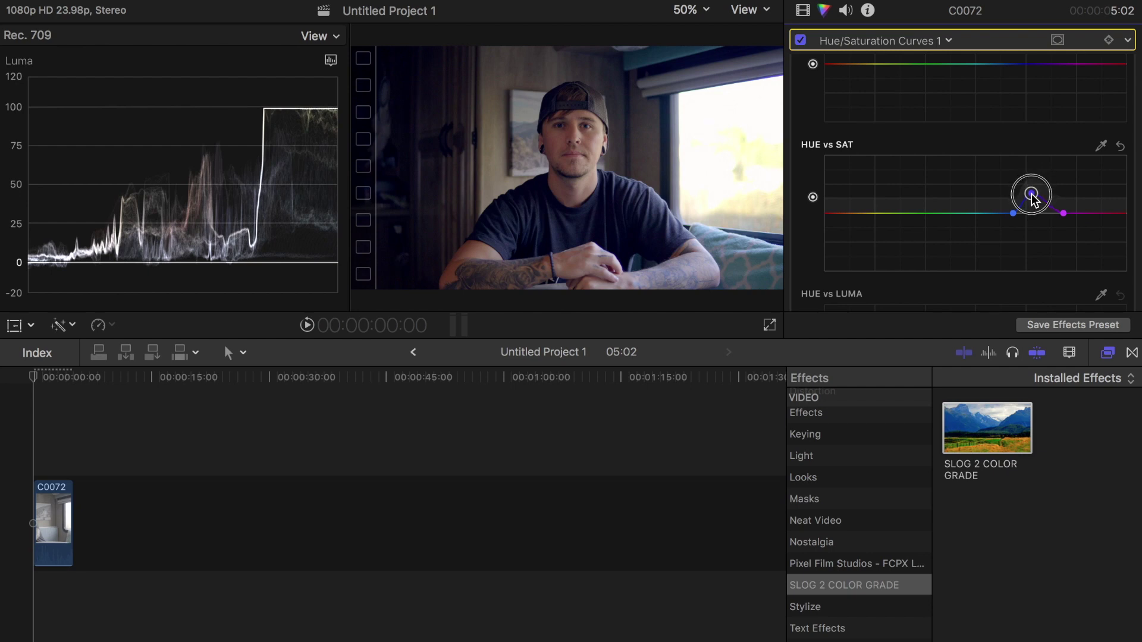
# Step: Switch the Color inspector to the Color Wheels 1 correction
pyautogui.scroll(3, 897, 130)
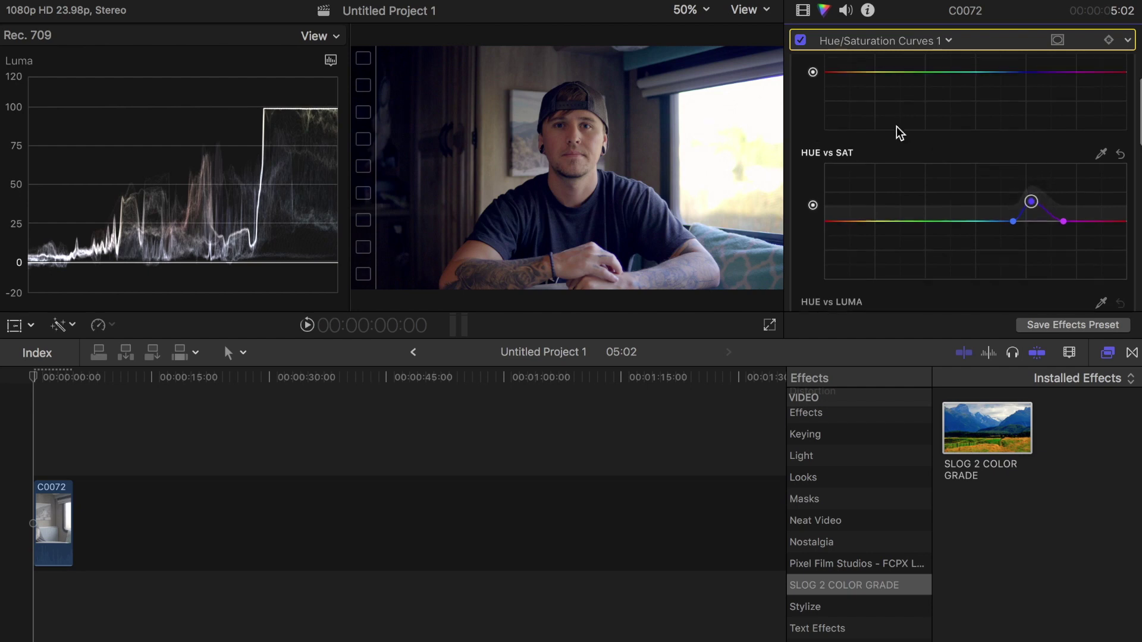
pyautogui.click(892, 41)
pyautogui.click(891, 107)
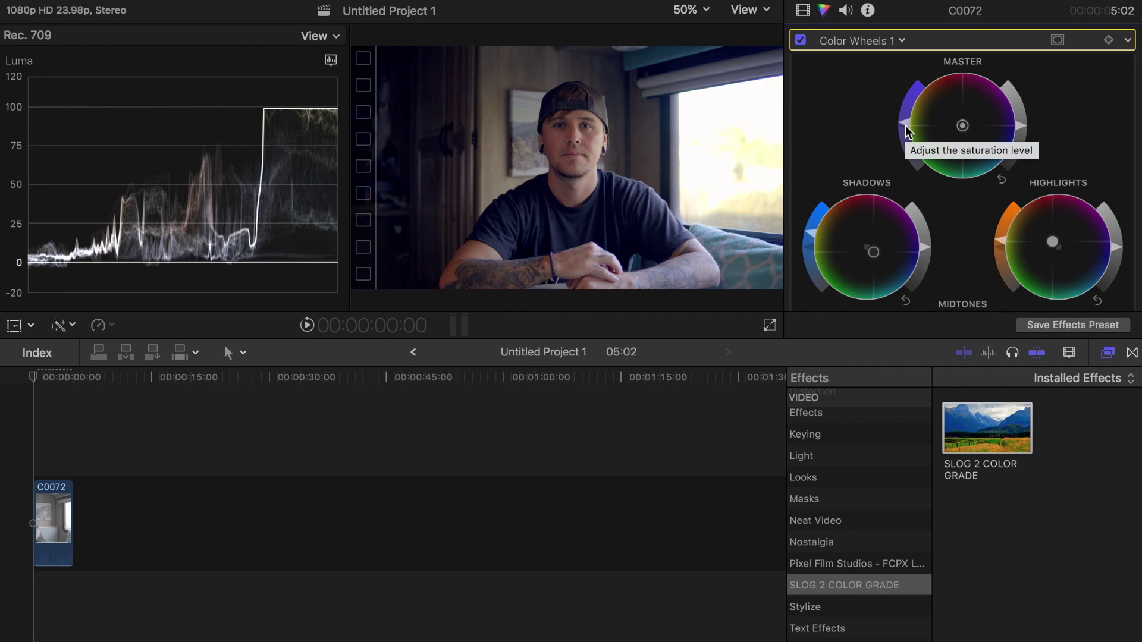
pyautogui.scroll(-1, 886, 173)
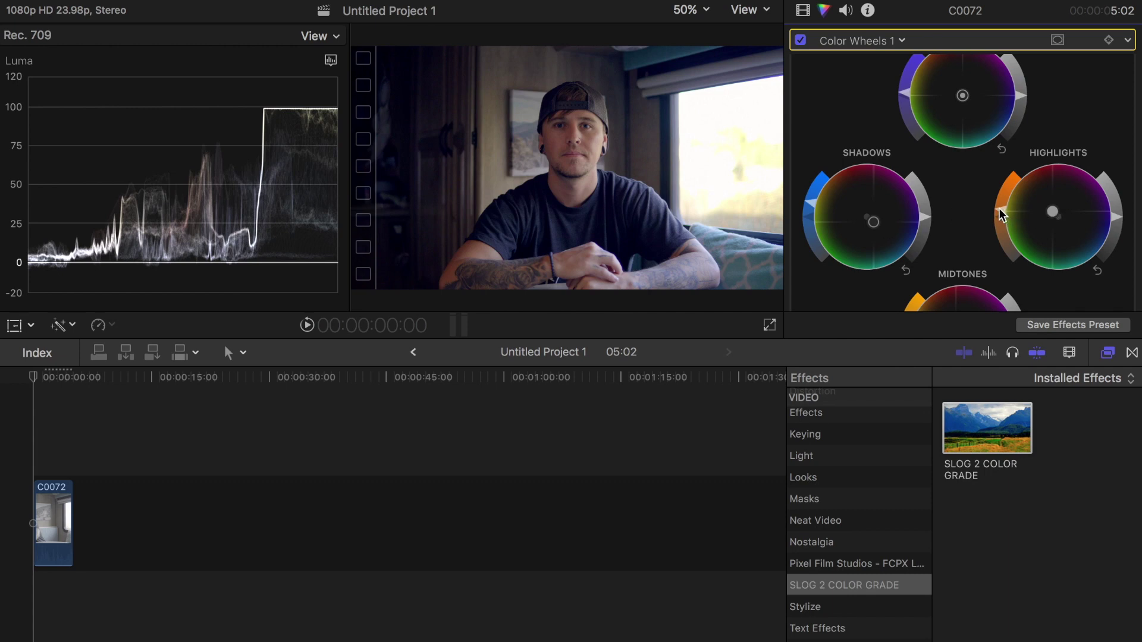
pyautogui.scroll(-2, 1001, 215)
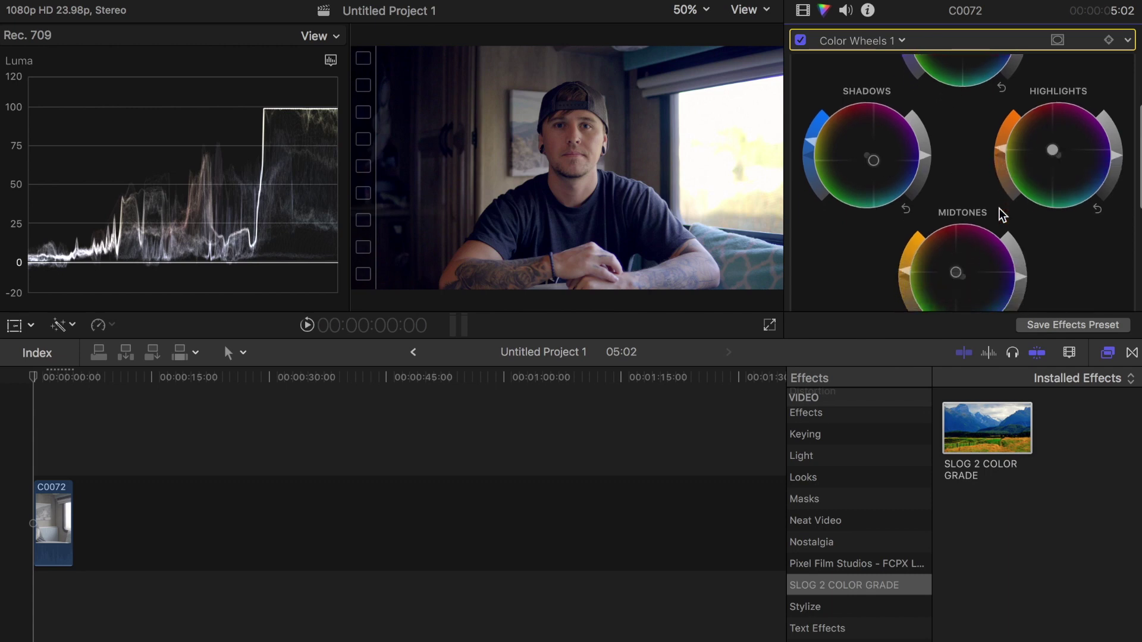
pyautogui.scroll(-1, 998, 208)
pyautogui.scroll(2, 948, 259)
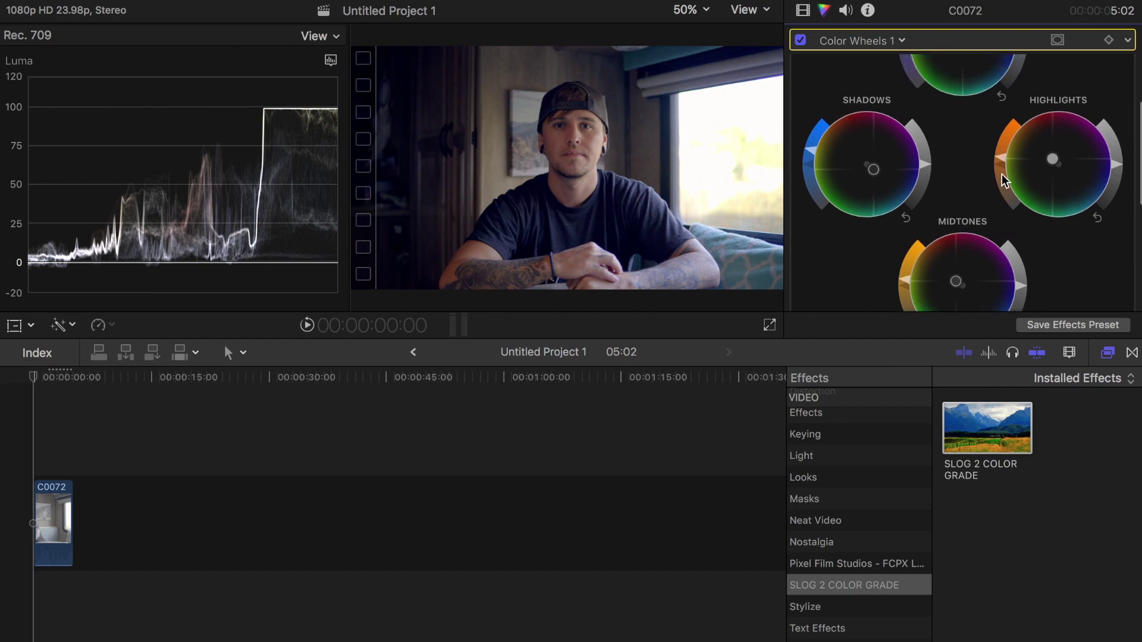
pyautogui.click(810, 153)
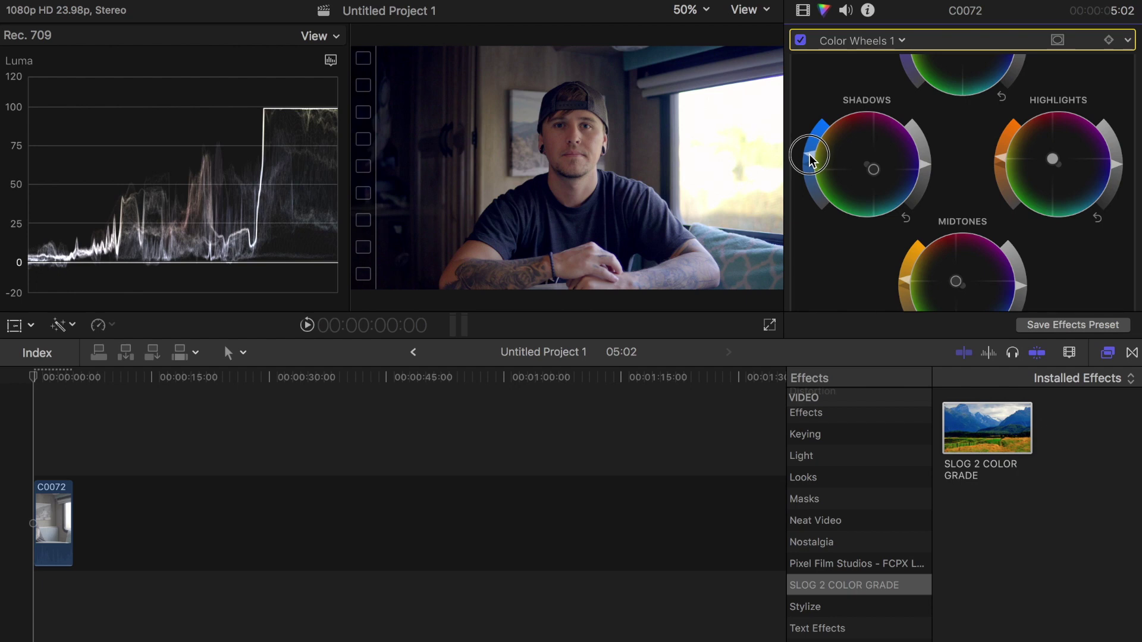
pyautogui.scroll(-3, 857, 219)
pyautogui.scroll(5, 857, 219)
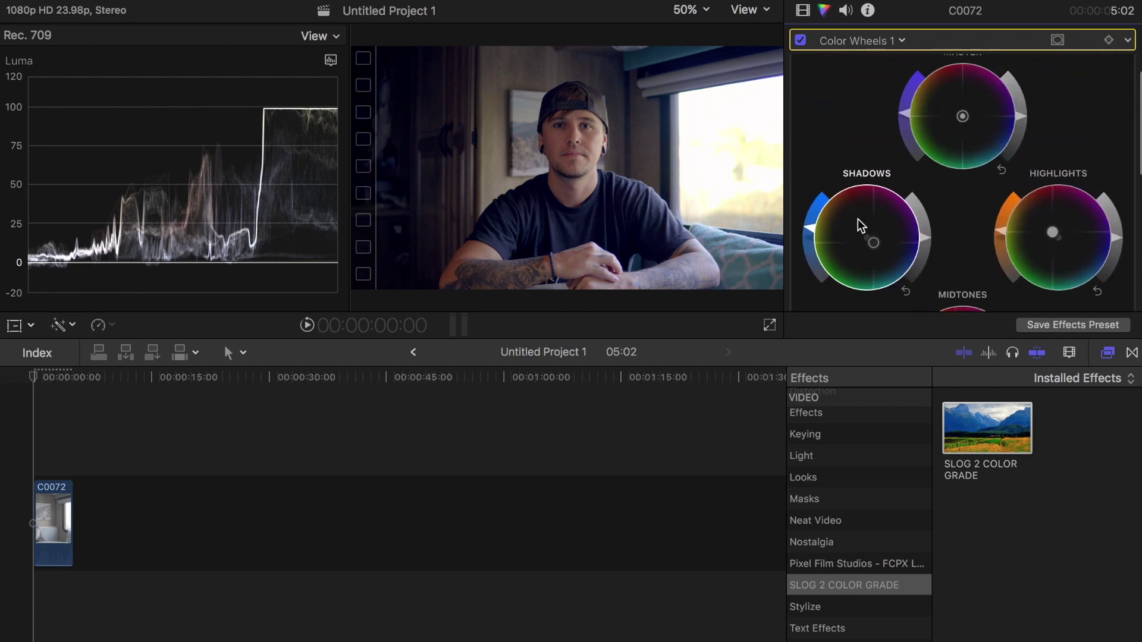
pyautogui.scroll(1, 858, 219)
pyautogui.click(905, 124)
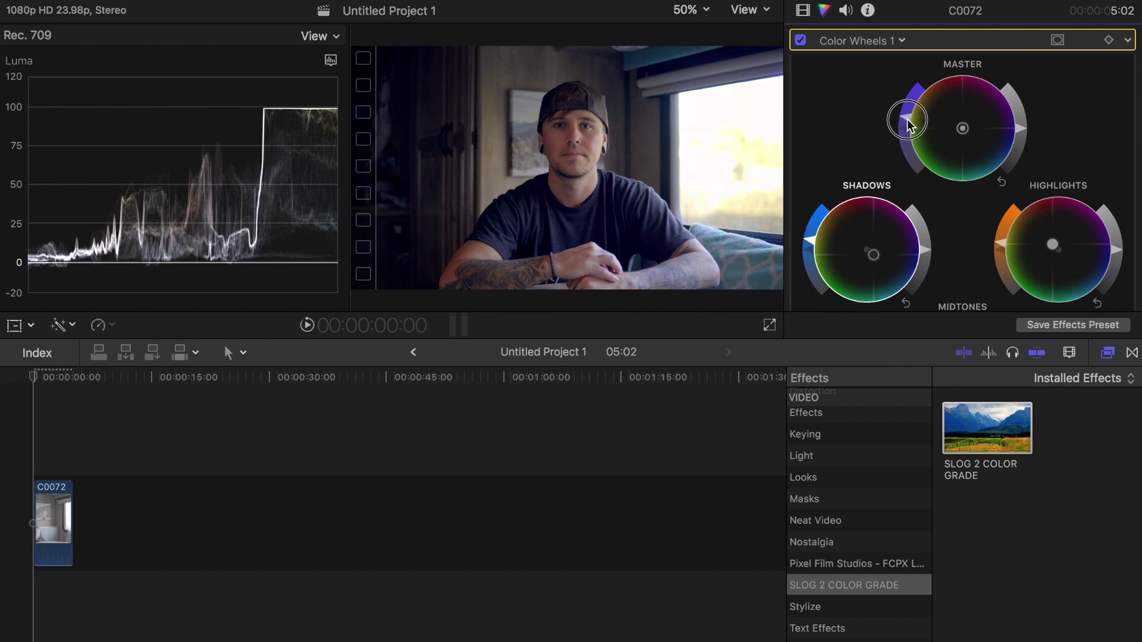
pyautogui.moveTo(907, 122); pyautogui.dragTo(907, 127)
pyautogui.scroll(-5, 908, 126)
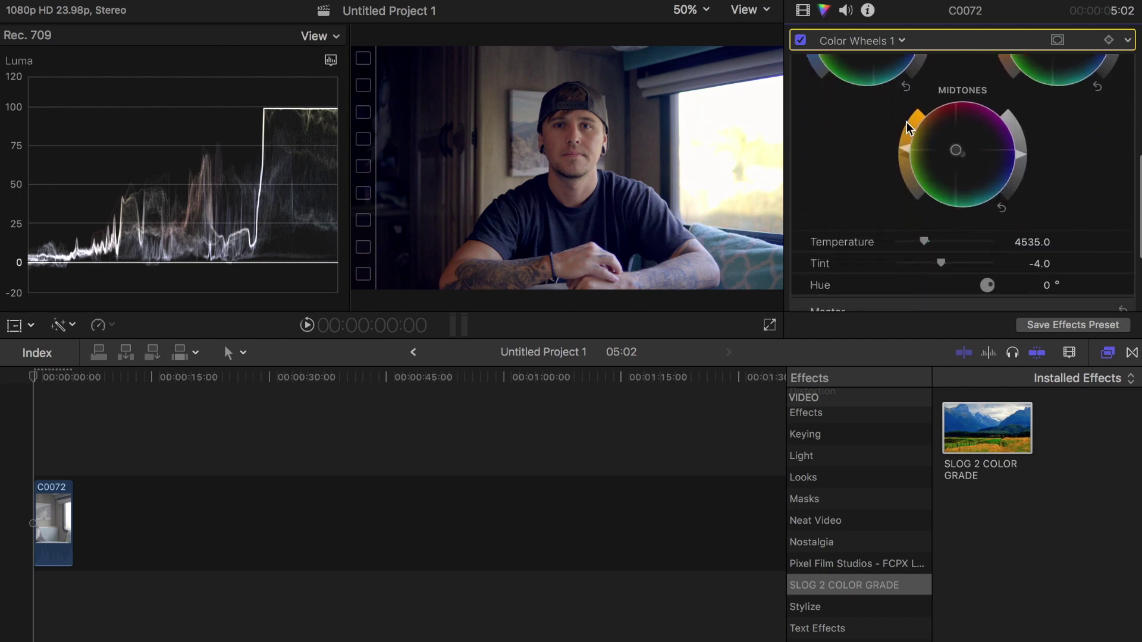
pyautogui.scroll(-2, 907, 127)
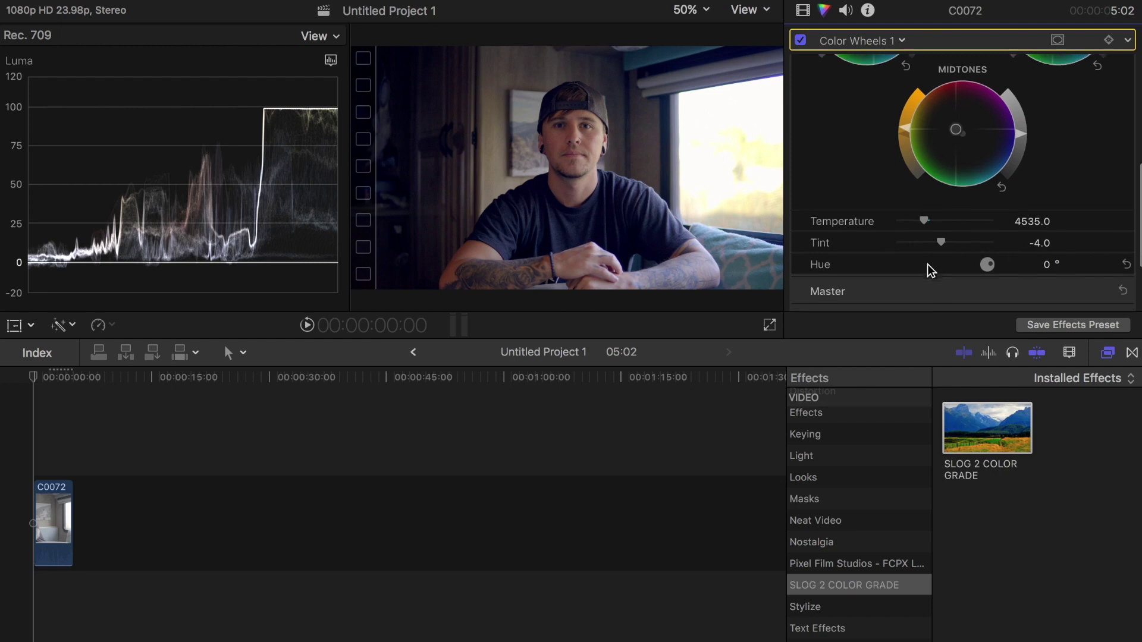
pyautogui.scroll(-2, 928, 265)
pyautogui.scroll(5, 927, 264)
pyautogui.scroll(5, 927, 265)
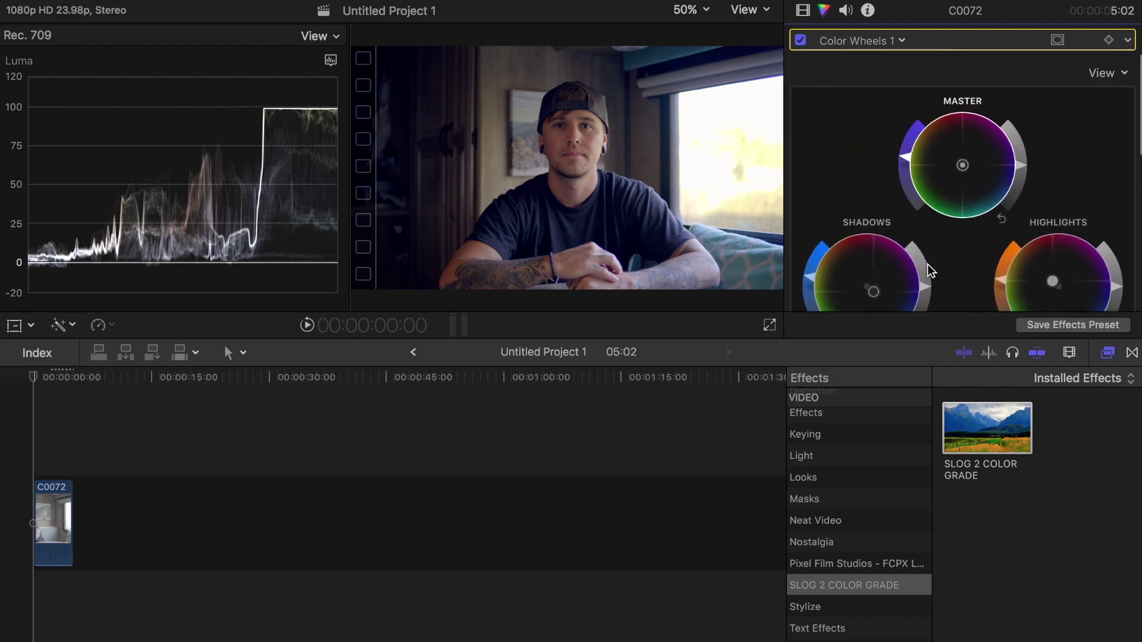